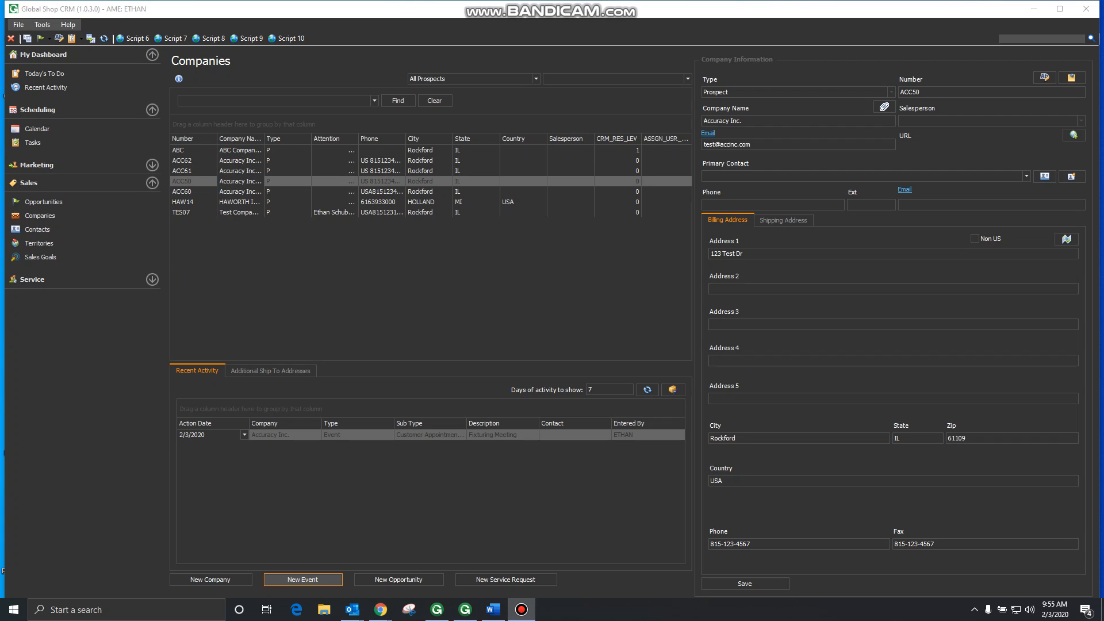
Step: Select Accuracy Inc. prospect ACC50, open a new Event form, and shift the dialog left
{"action": "left_click", "coordinate": [302, 579]}
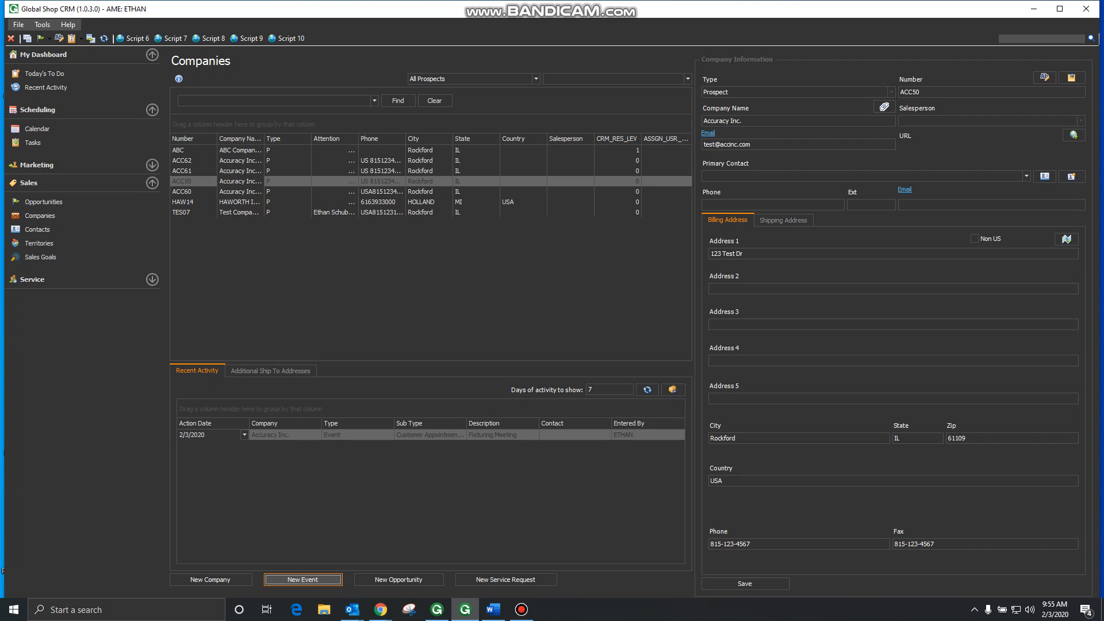
{"action": "left_click", "coordinate": [317, 580]}
{"action": "left_click", "coordinate": [237, 193]}
{"action": "left_click", "coordinate": [239, 181]}
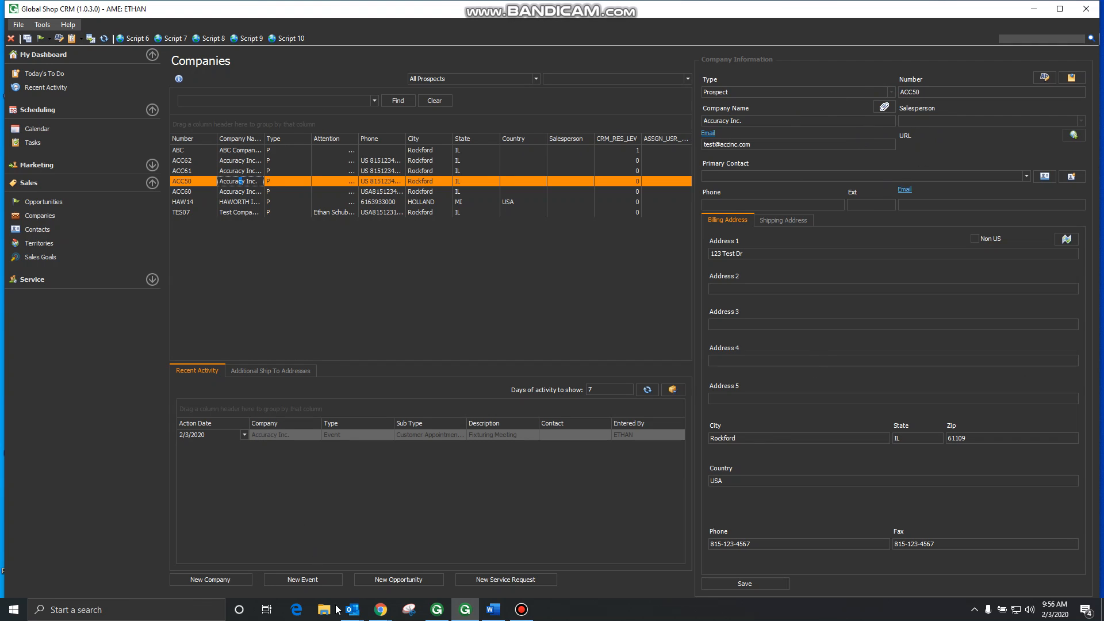
{"action": "left_click", "coordinate": [306, 577]}
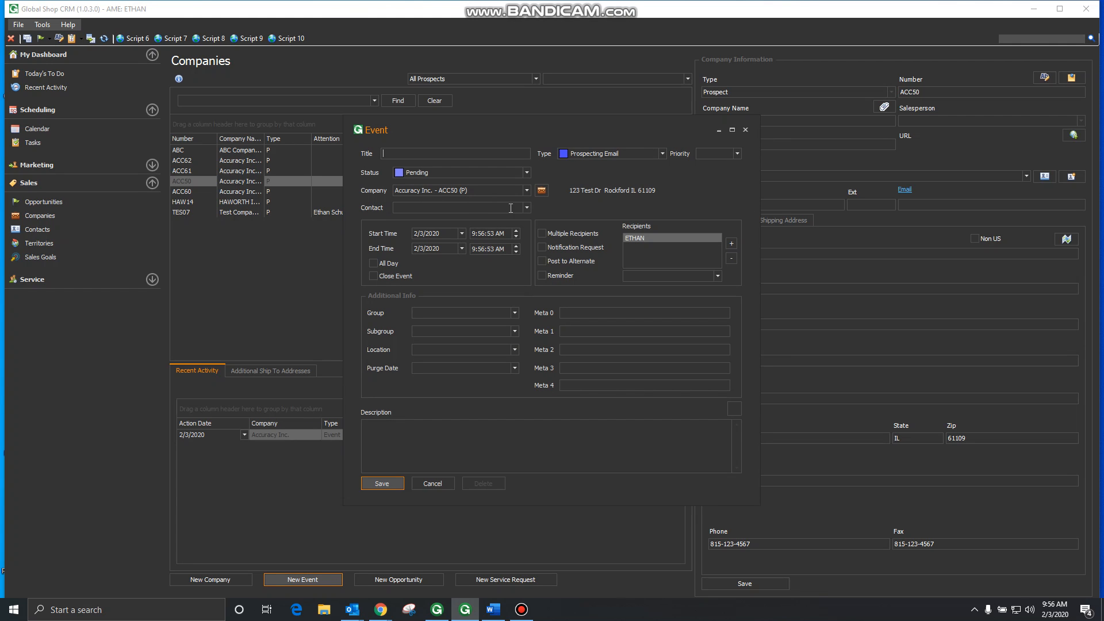
{"action": "left_click", "coordinate": [528, 209]}
{"action": "left_click_drag", "start_coordinate": [465, 128], "coordinate": [323, 149]}
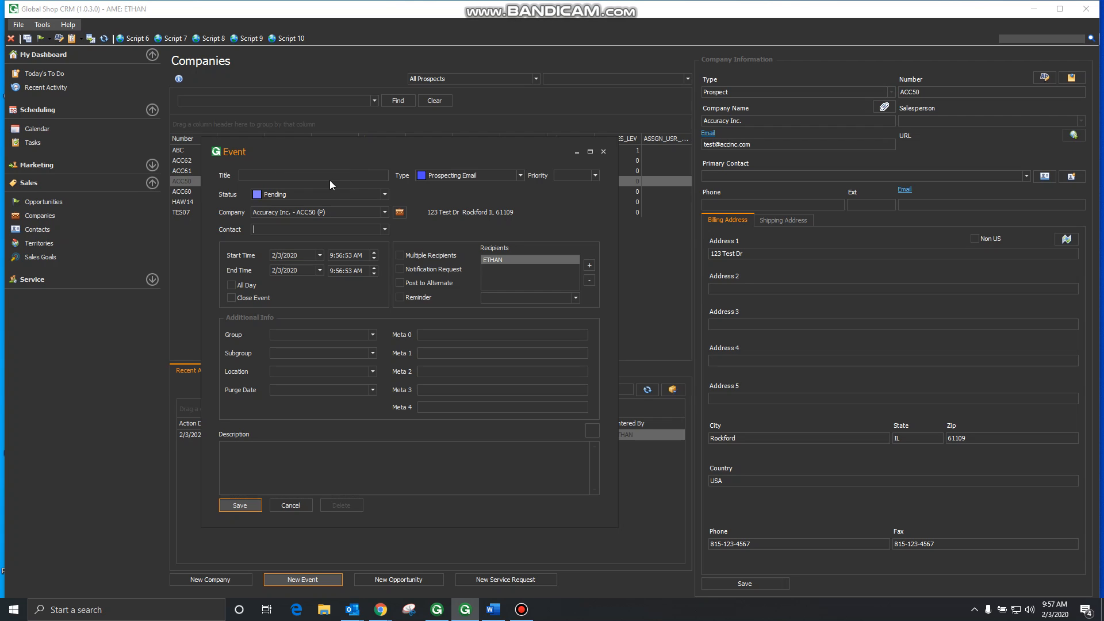
Step: Keep the event type as Prospecting Email and set the priority to High
{"action": "left_click", "coordinate": [487, 179]}
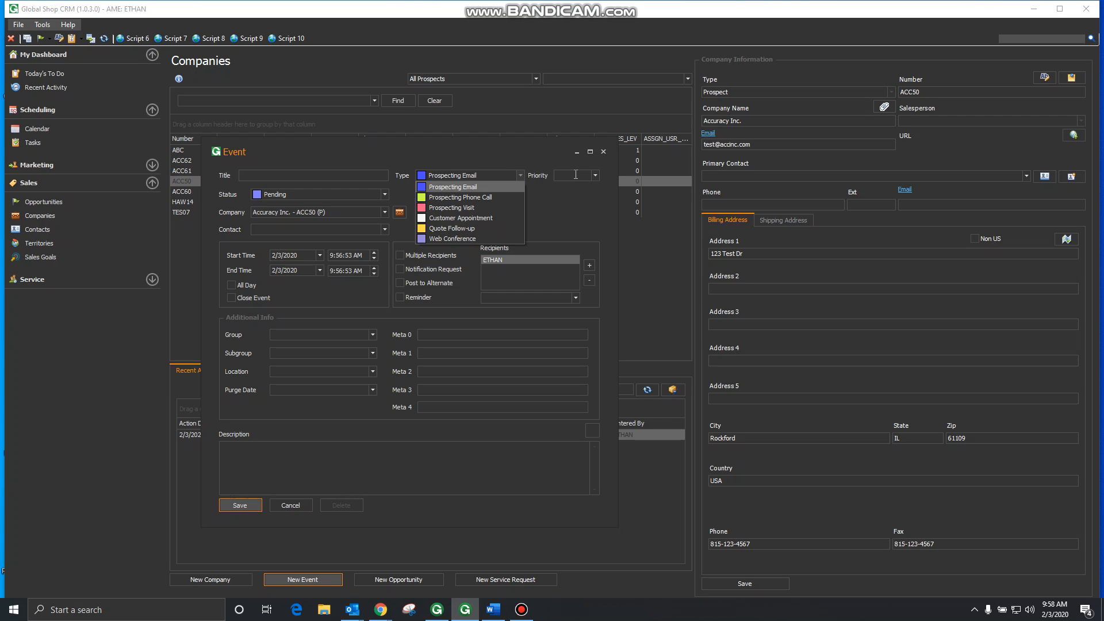
{"action": "left_click", "coordinate": [593, 173]}
{"action": "left_click", "coordinate": [595, 176]}
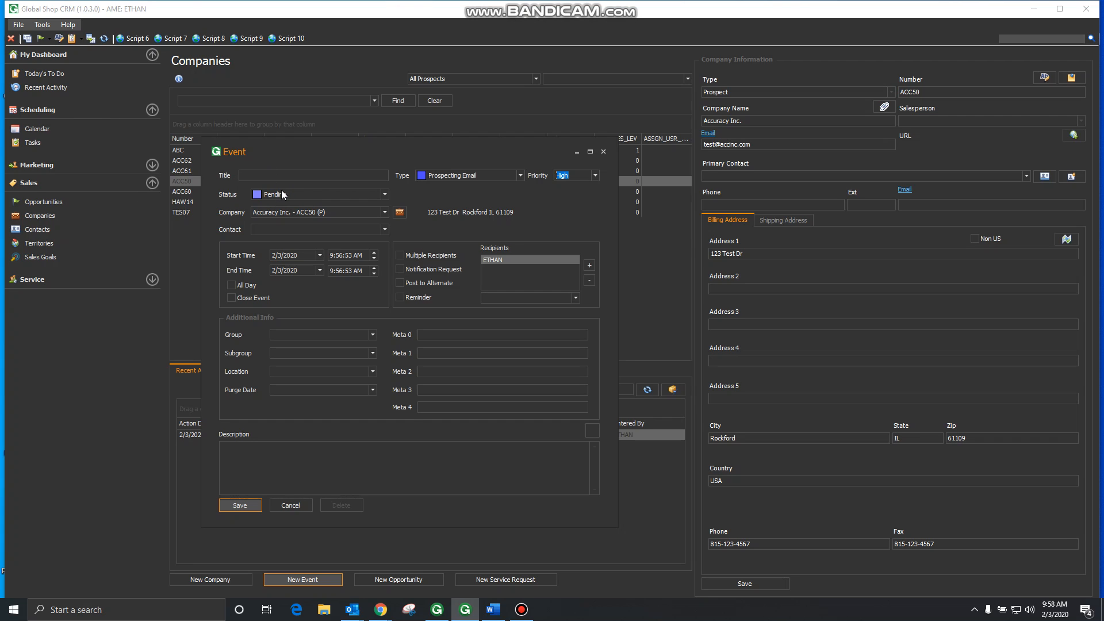
Step: Try the Completed, Canceled and Pending statuses, finally settling on Completed
{"action": "left_click", "coordinate": [318, 193]}
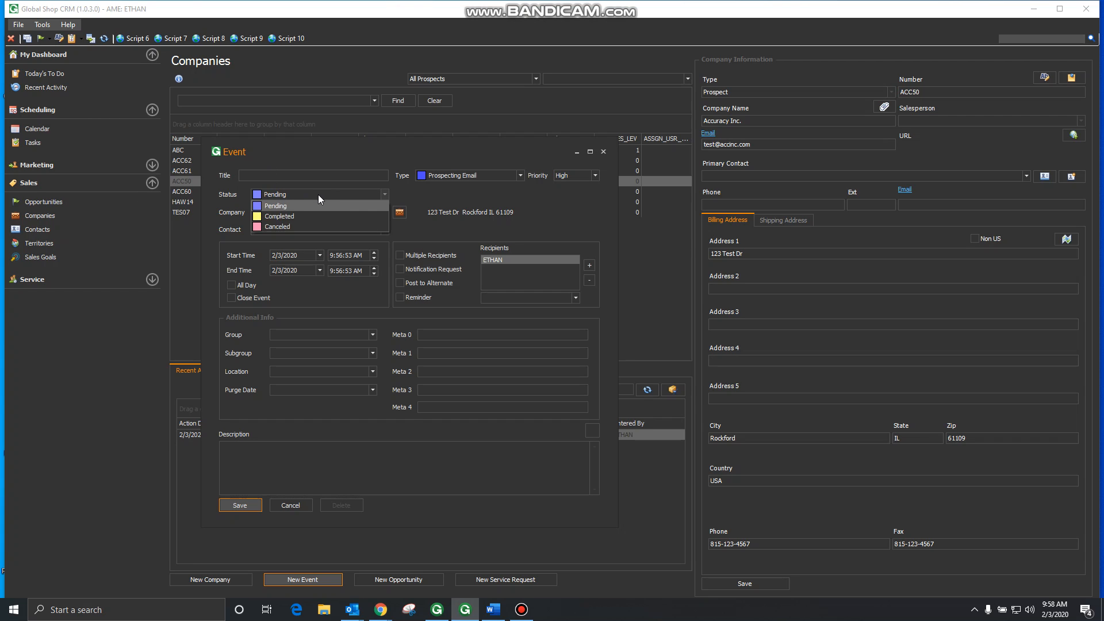
{"action": "left_click", "coordinate": [312, 215]}
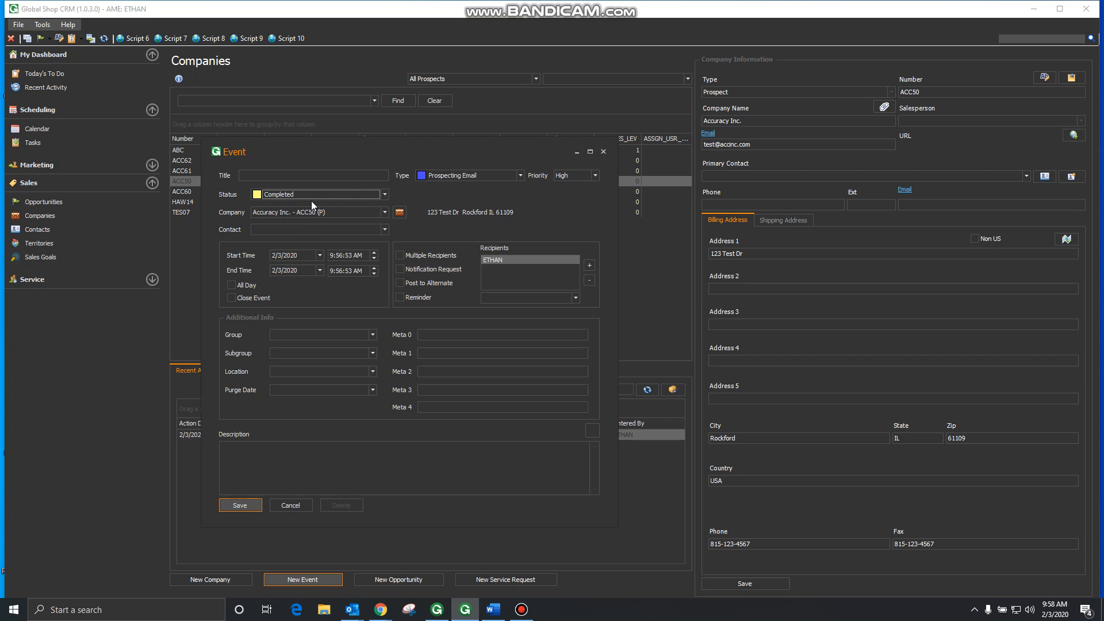
{"action": "left_click", "coordinate": [311, 194]}
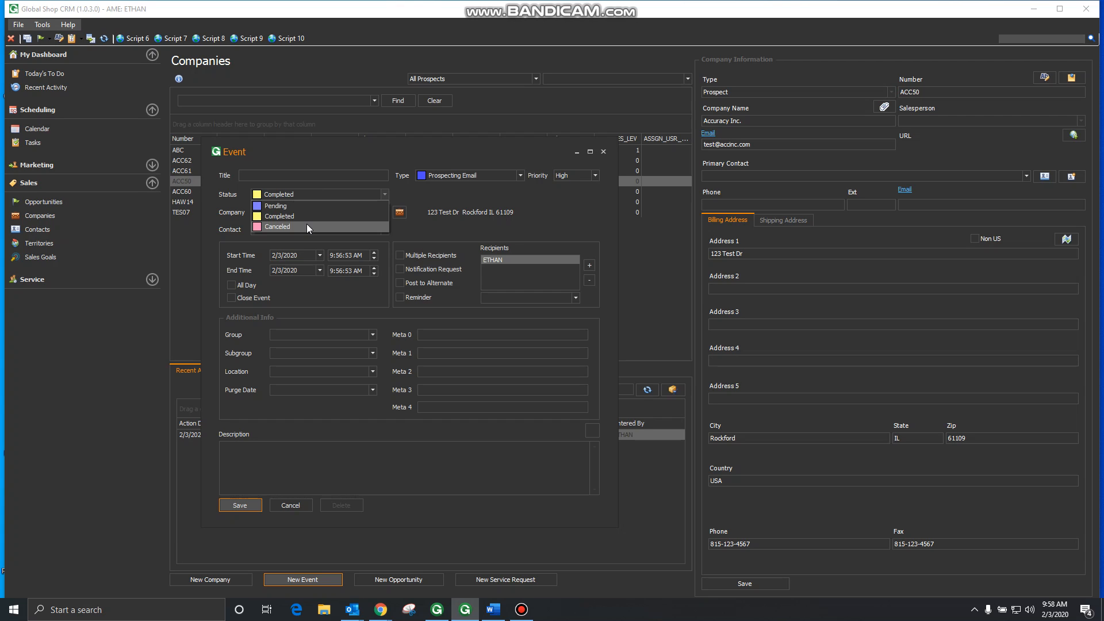
{"action": "left_click", "coordinate": [308, 226]}
{"action": "left_click", "coordinate": [309, 194]}
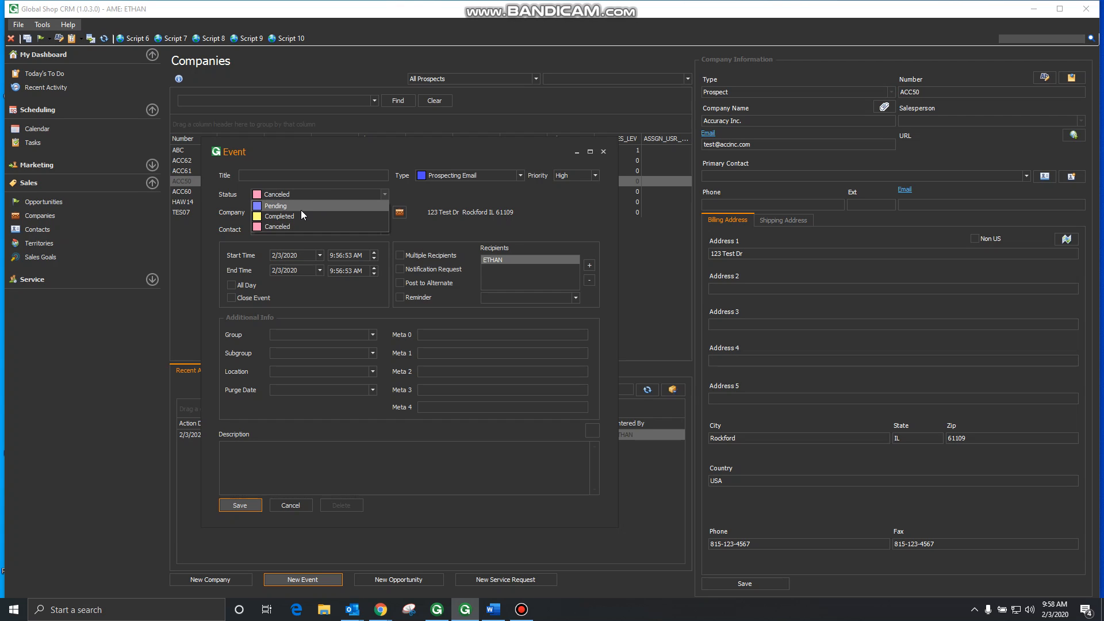
{"action": "left_click", "coordinate": [301, 209]}
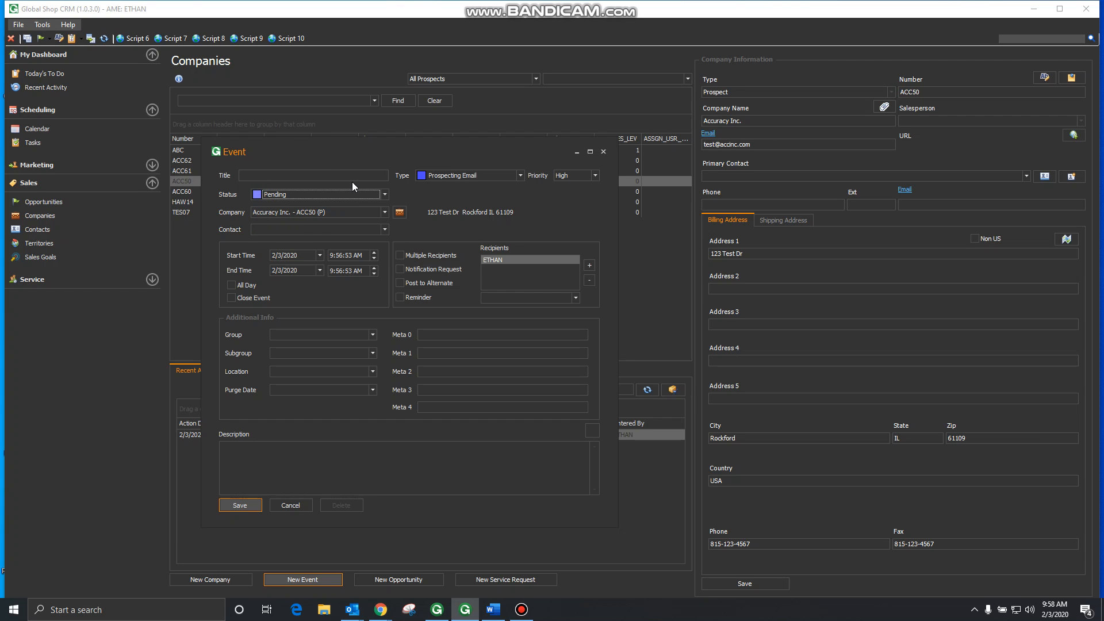
{"action": "left_click", "coordinate": [310, 195]}
{"action": "left_click", "coordinate": [297, 227]}
{"action": "left_click", "coordinate": [291, 192]}
{"action": "left_click", "coordinate": [291, 215]}
Step: Check the company lookup, keeping Accuracy Inc., and move to the contact field
{"action": "left_click", "coordinate": [386, 213]}
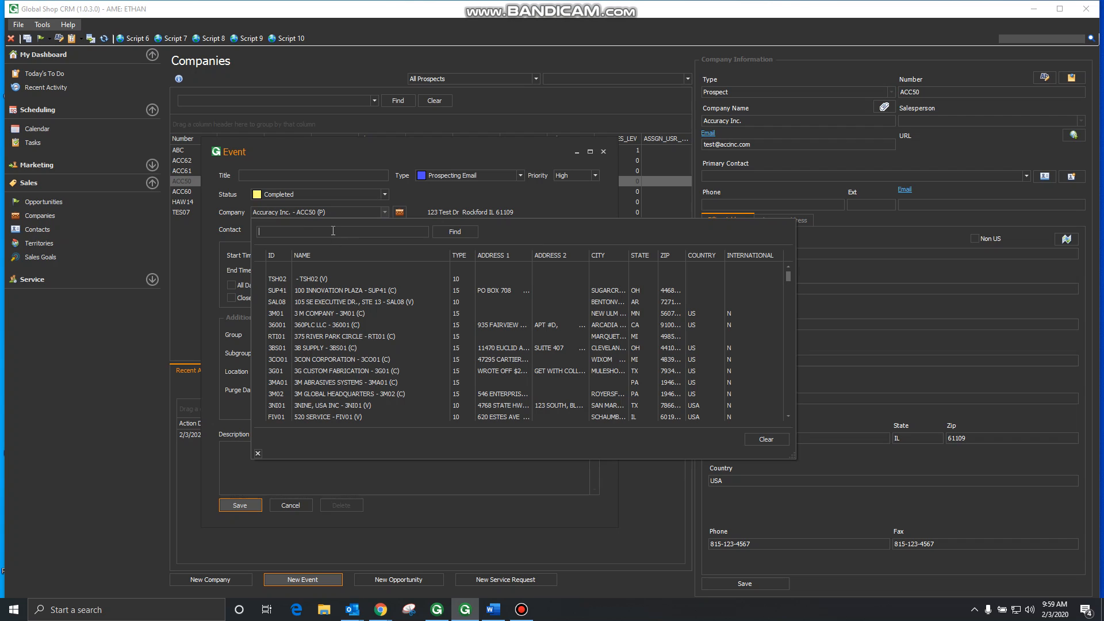
{"action": "left_click", "coordinate": [384, 211]}
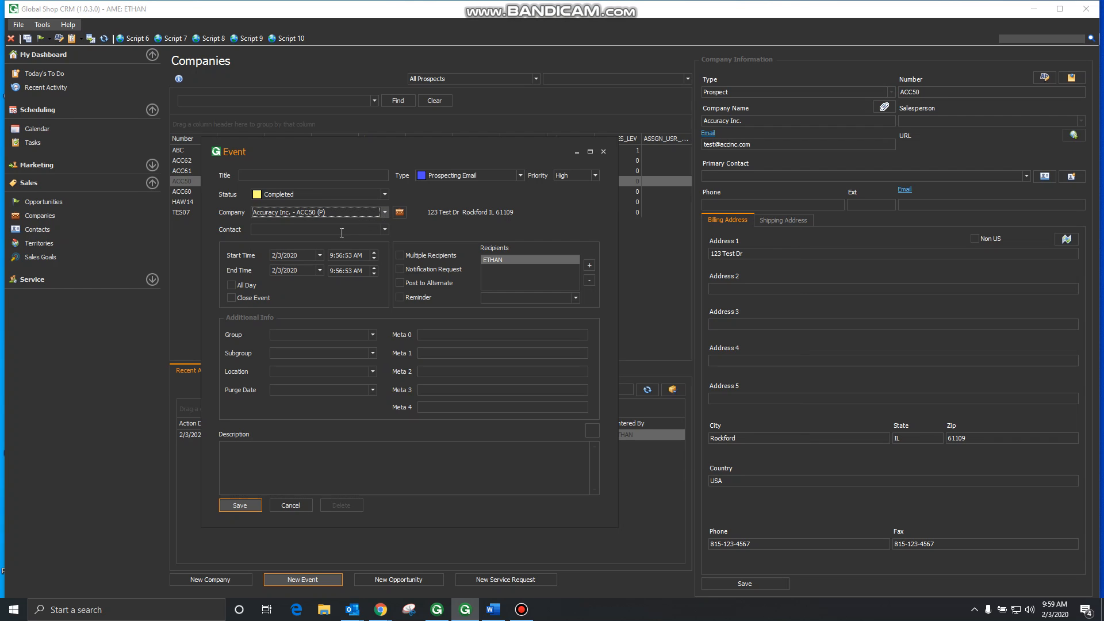
{"action": "left_click", "coordinate": [375, 230]}
Step: Switch to multiple recipients and add a second user from the Users list
{"action": "left_click", "coordinate": [414, 256]}
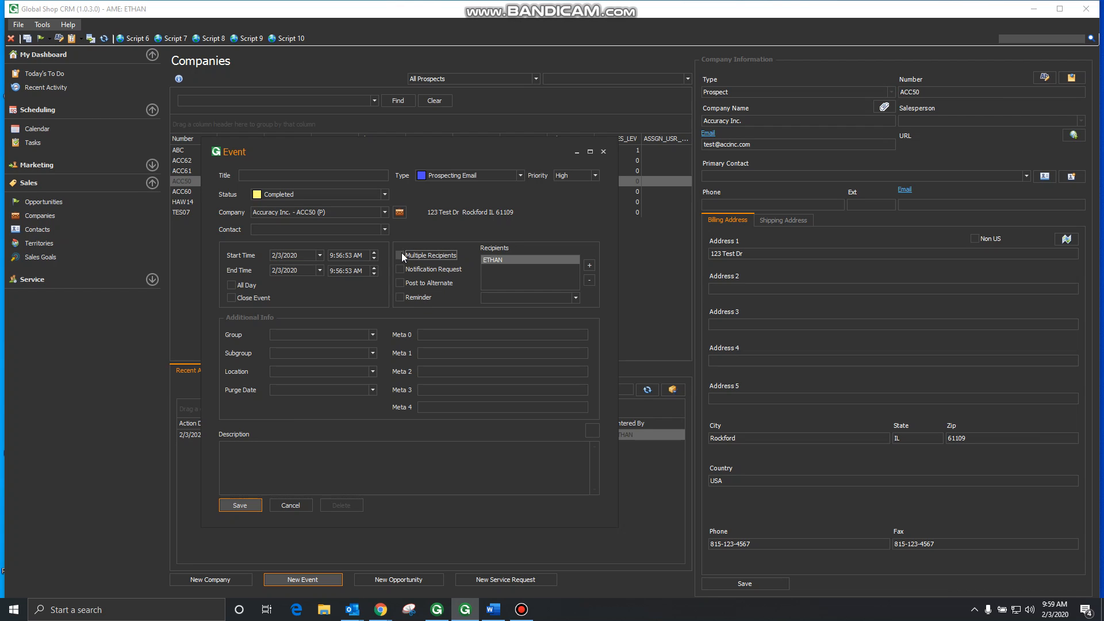
{"action": "left_click", "coordinate": [588, 264]}
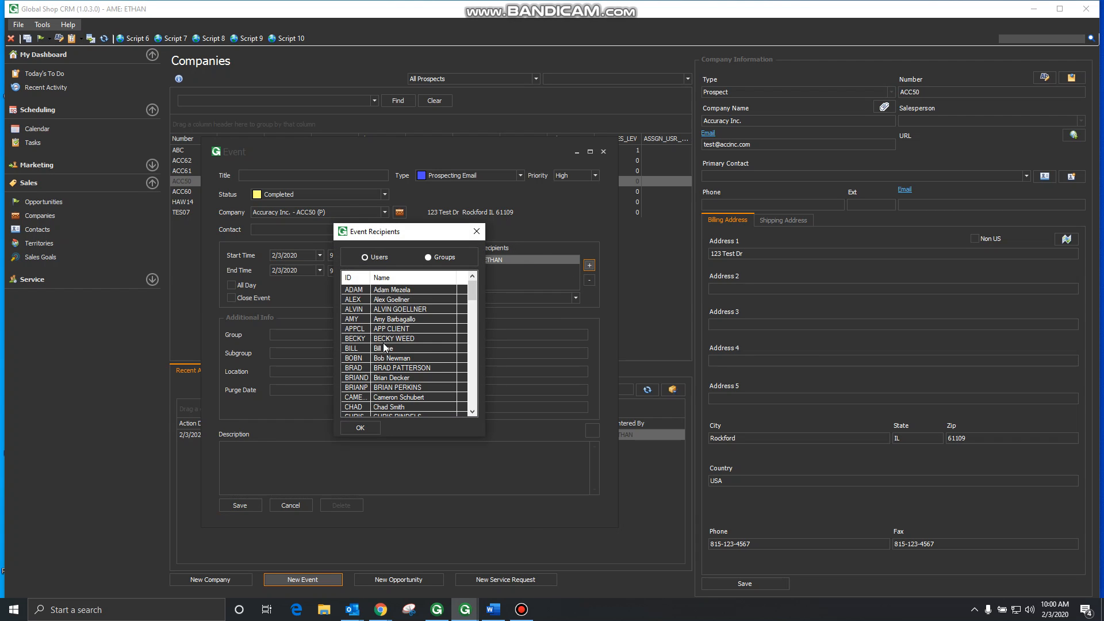
{"action": "scroll", "coordinate": [386, 346], "scroll_direction": "down", "scroll_amount": 9}
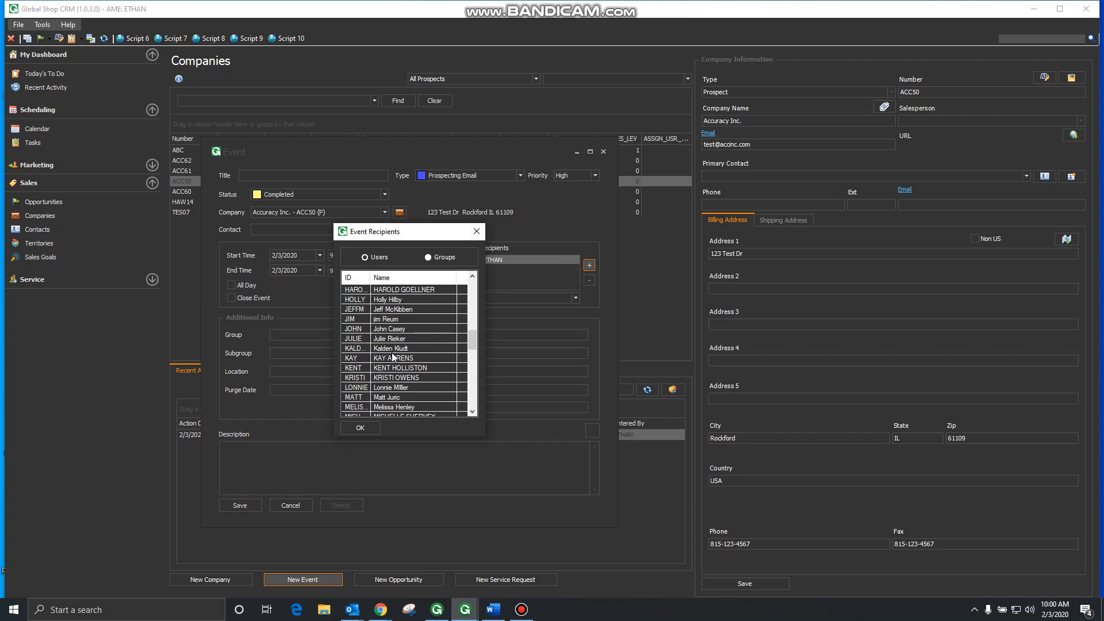
{"action": "scroll", "coordinate": [410, 391], "scroll_direction": "down", "scroll_amount": 3}
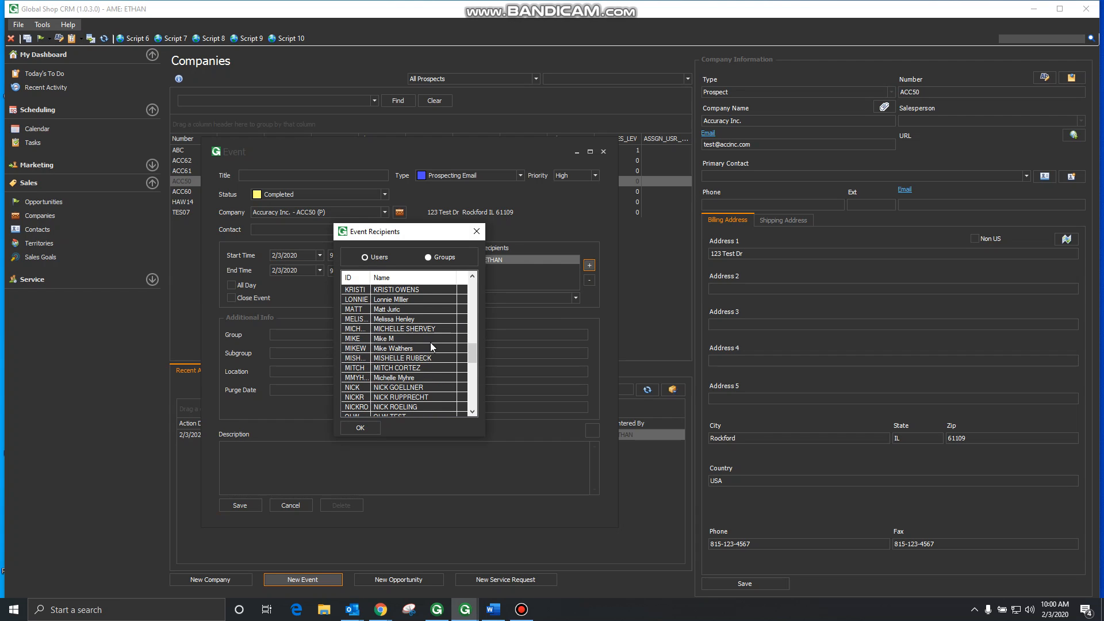
{"action": "left_click", "coordinate": [414, 387]}
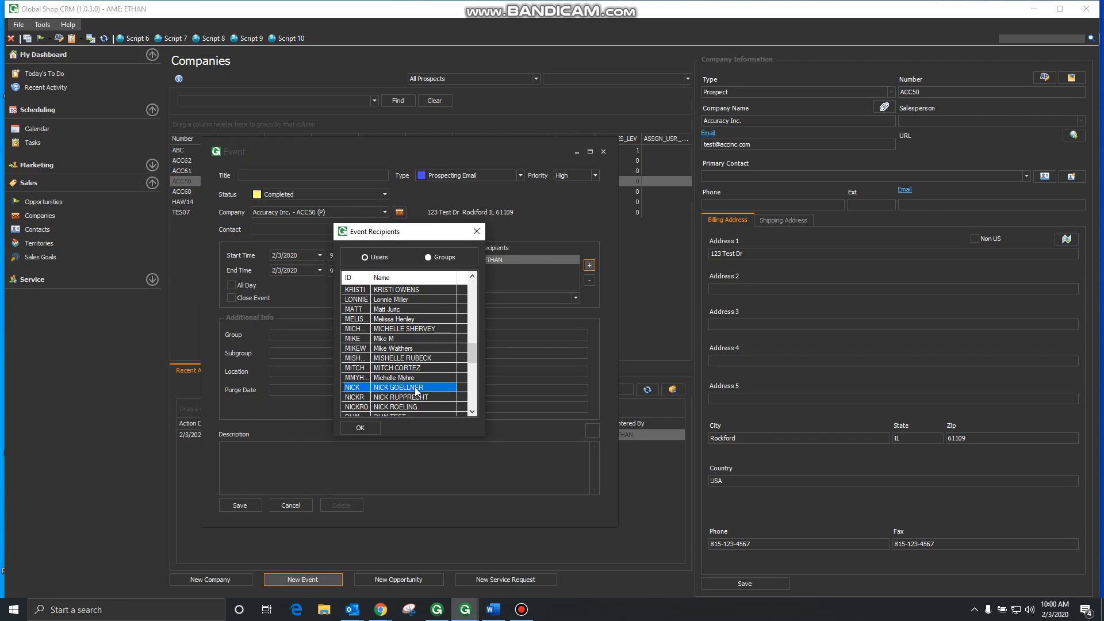
{"action": "left_click", "coordinate": [364, 427]}
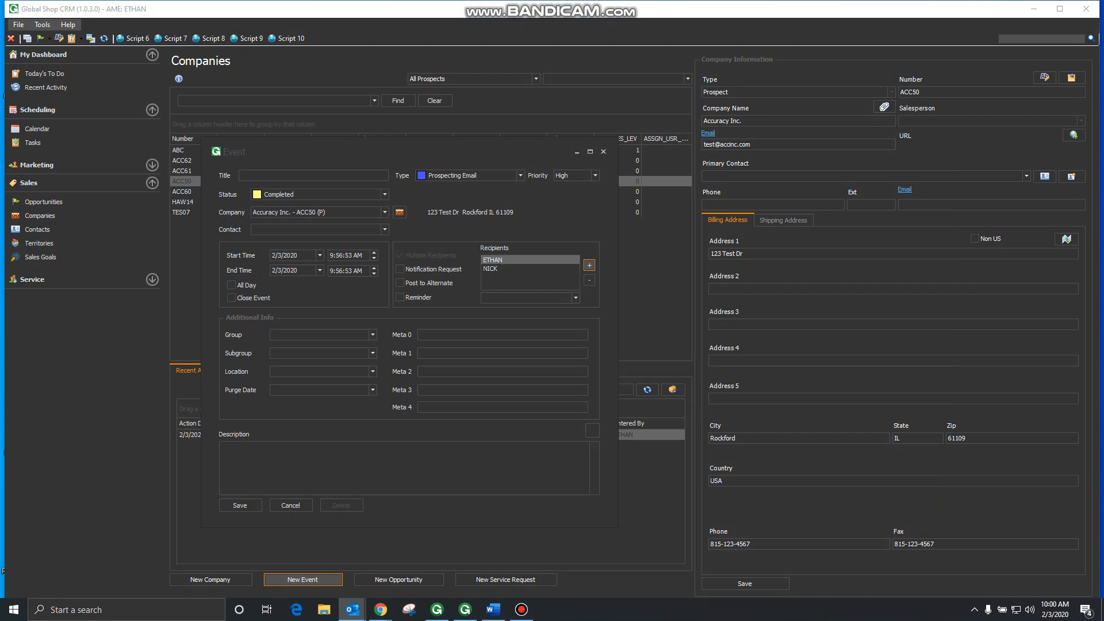
{"action": "left_click_drag", "start_coordinate": [0, 117], "coordinate": [599, 101]}
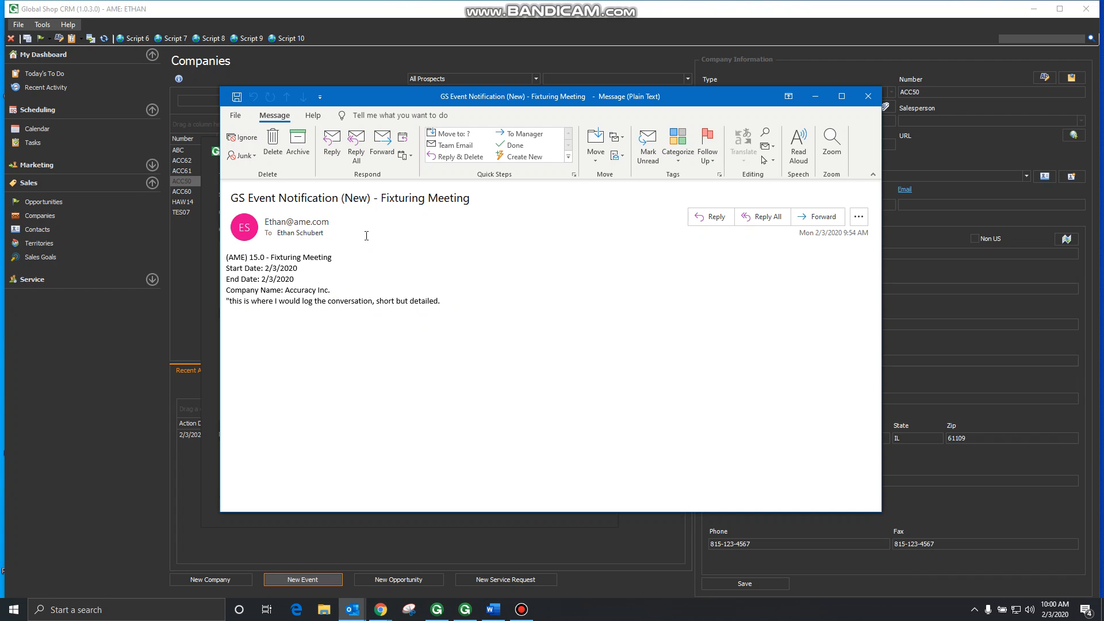
{"action": "left_click_drag", "start_coordinate": [386, 93], "coordinate": [0, 142]}
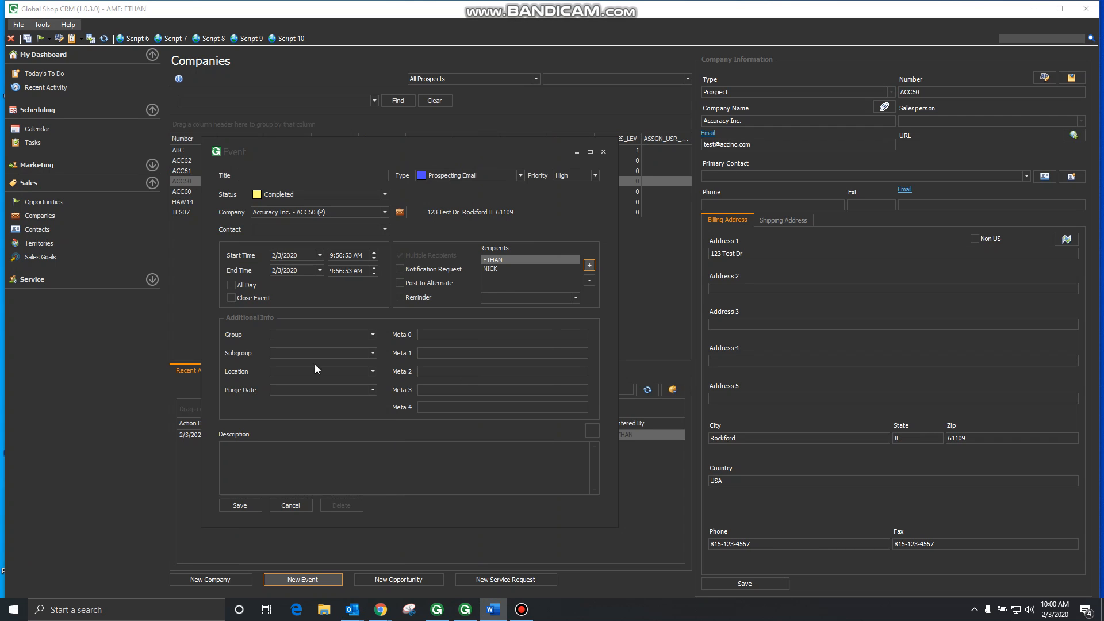
Step: Enable the event reminder with a lead time of 3 days
{"action": "left_click", "coordinate": [420, 301]}
{"action": "left_click", "coordinate": [572, 297]}
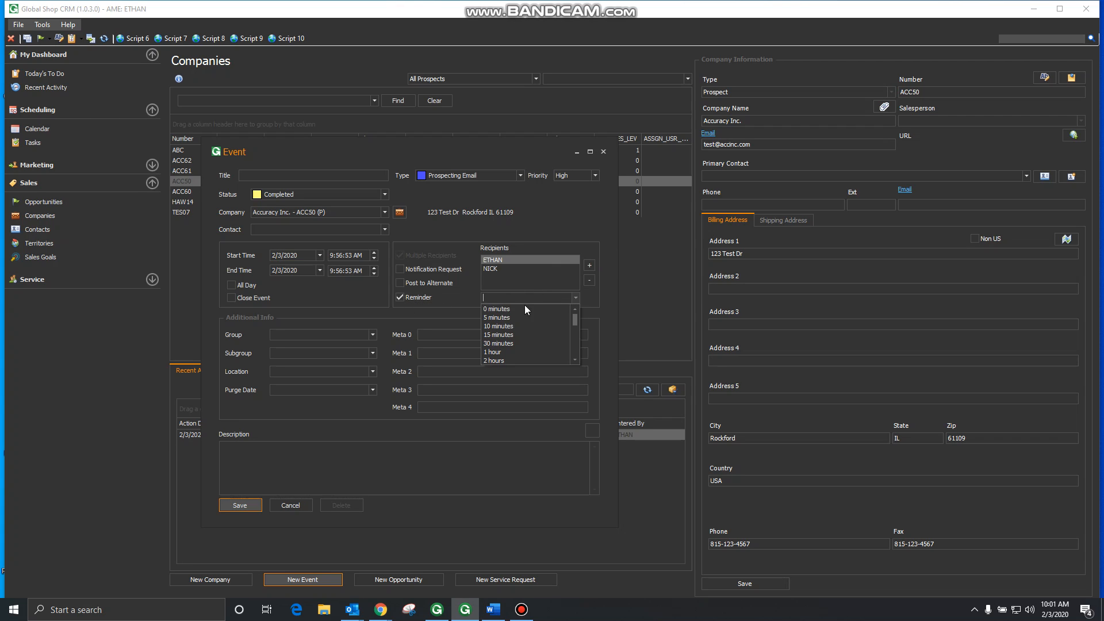
{"action": "scroll", "coordinate": [520, 345], "scroll_direction": "down", "scroll_amount": 5}
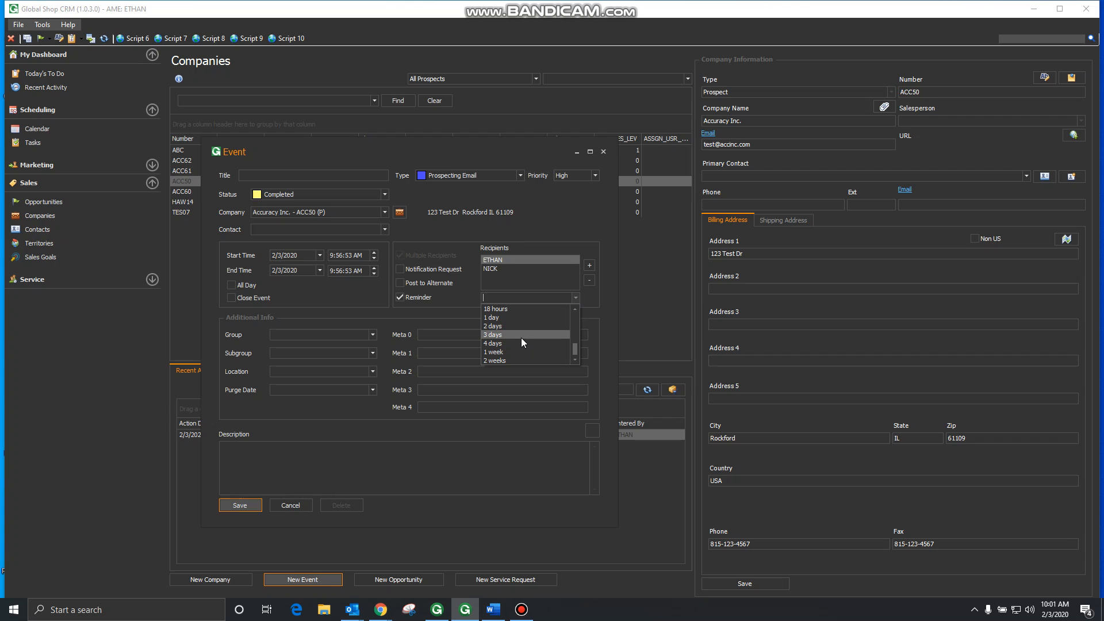
{"action": "left_click", "coordinate": [521, 335]}
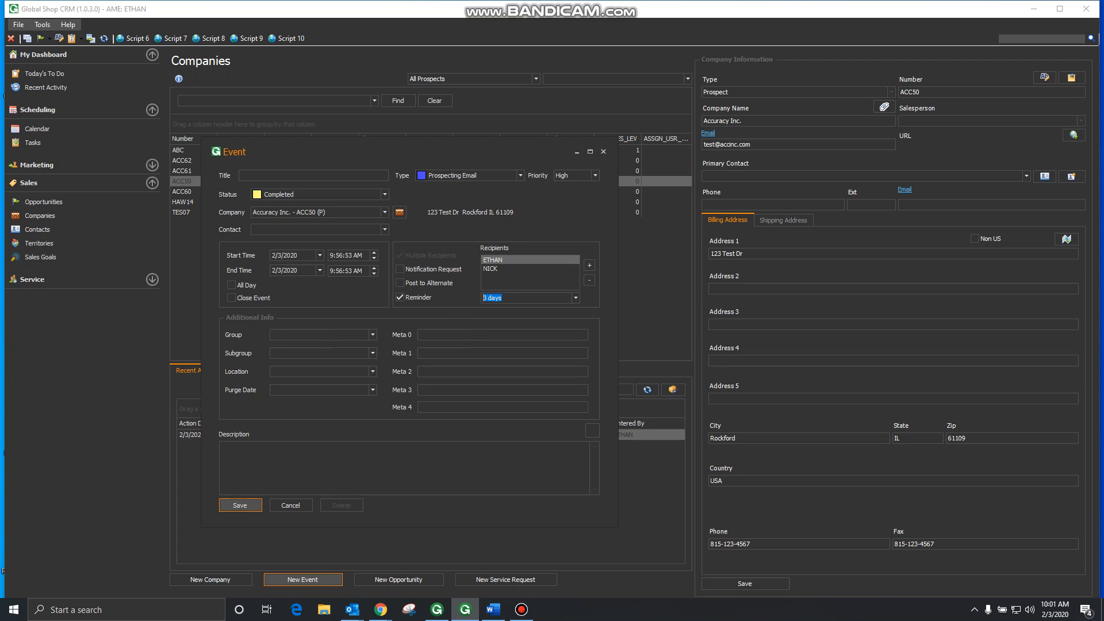
Step: Title the event 'Fixturing' and assign it to the AMROK group
{"action": "left_click", "coordinate": [373, 335]}
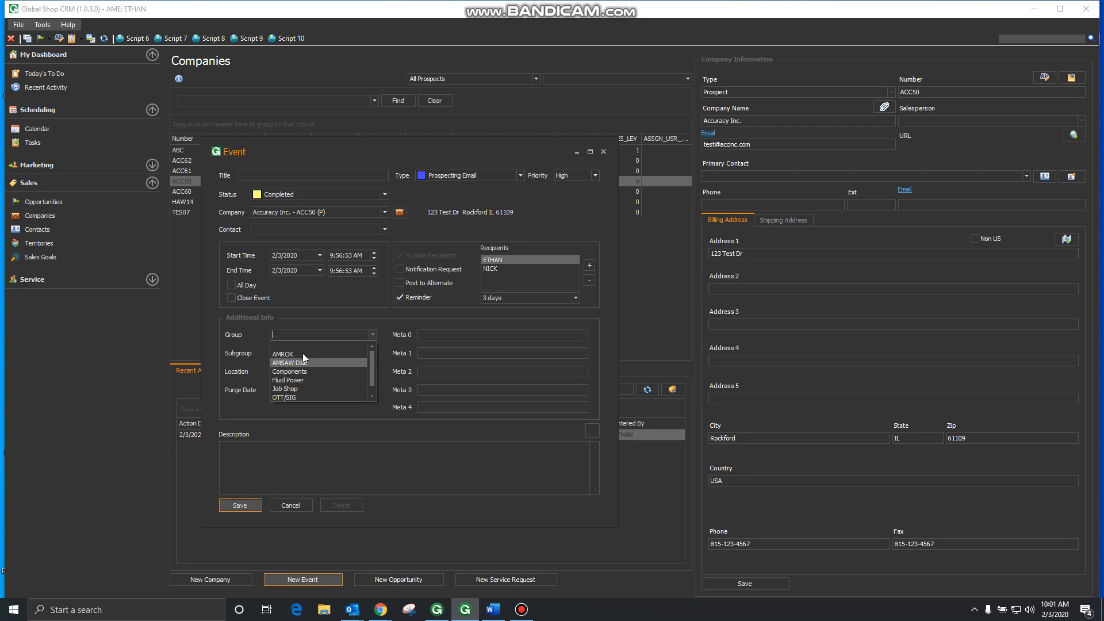
{"action": "left_click", "coordinate": [260, 174]}
{"action": "type", "text": "Fixturing"}
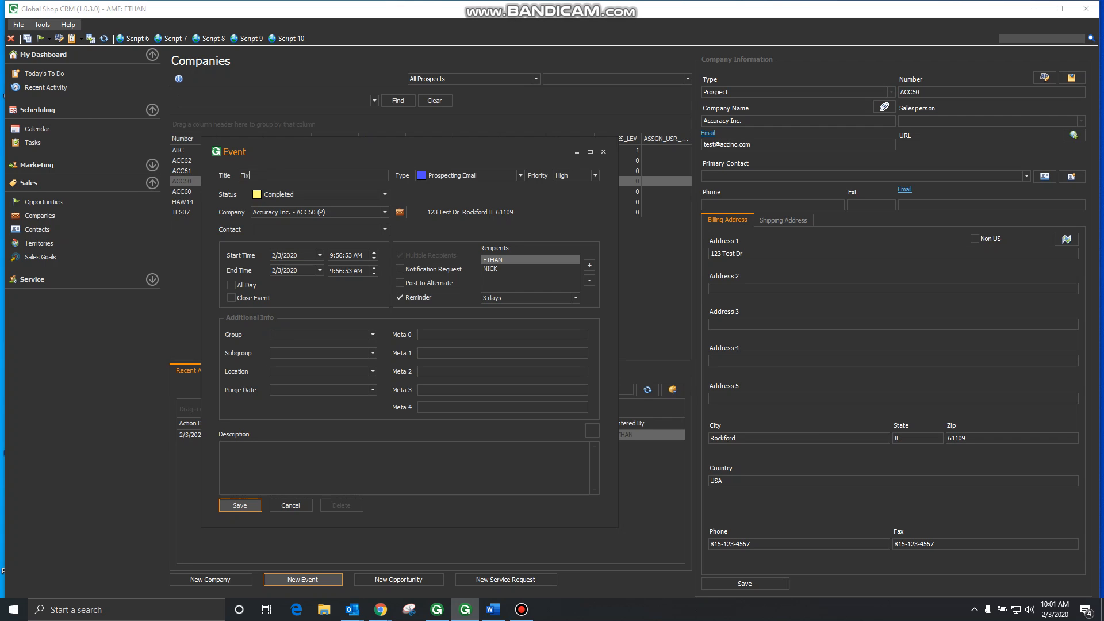
{"action": "left_click", "coordinate": [372, 335]}
{"action": "left_click", "coordinate": [322, 353]}
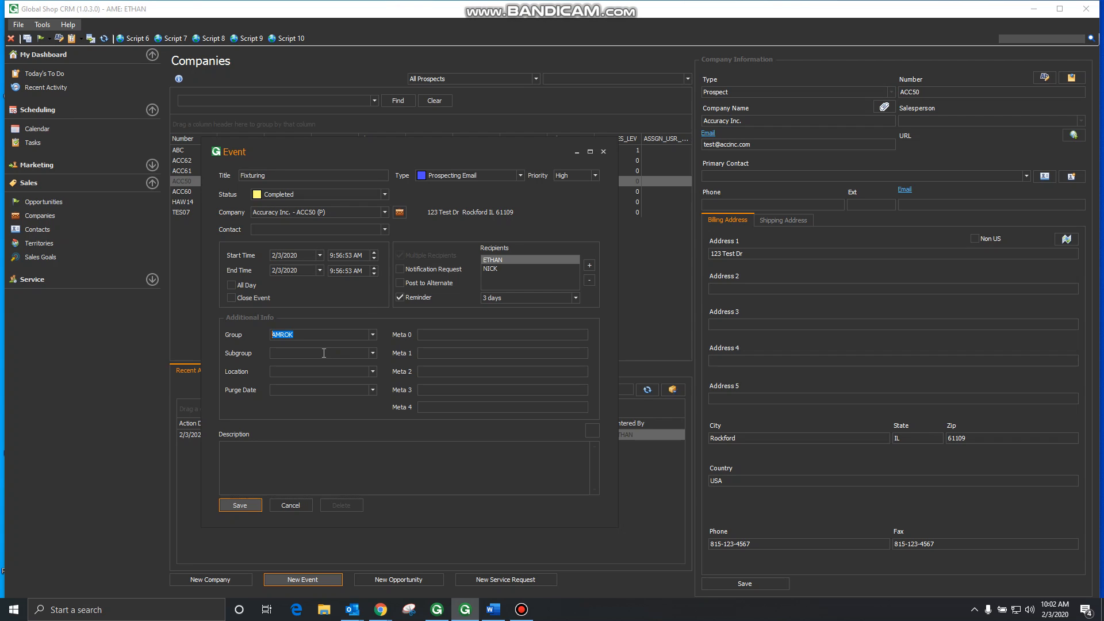
Step: Enter 'Customer facility' as the event location, correcting typos along the way
{"action": "left_click", "coordinate": [298, 373]}
{"action": "type", "text": "A"}
{"action": "key", "text": "BackSpace"}
{"action": "type", "text": "Custoer"}
{"action": "key", "text": "BackSpace"}
{"action": "key", "text": "BackSpace"}
{"action": "key", "text": "BackSpace"}
{"action": "key", "text": "BackSpace"}
{"action": "type", "text": "omer fac"}
Step: Leave Purge Date blank, type the contact's full name into Meta 0, and select it
{"action": "left_click", "coordinate": [372, 390]}
{"action": "left_click", "coordinate": [311, 390]}
{"action": "key", "text": "ctrl+a"}
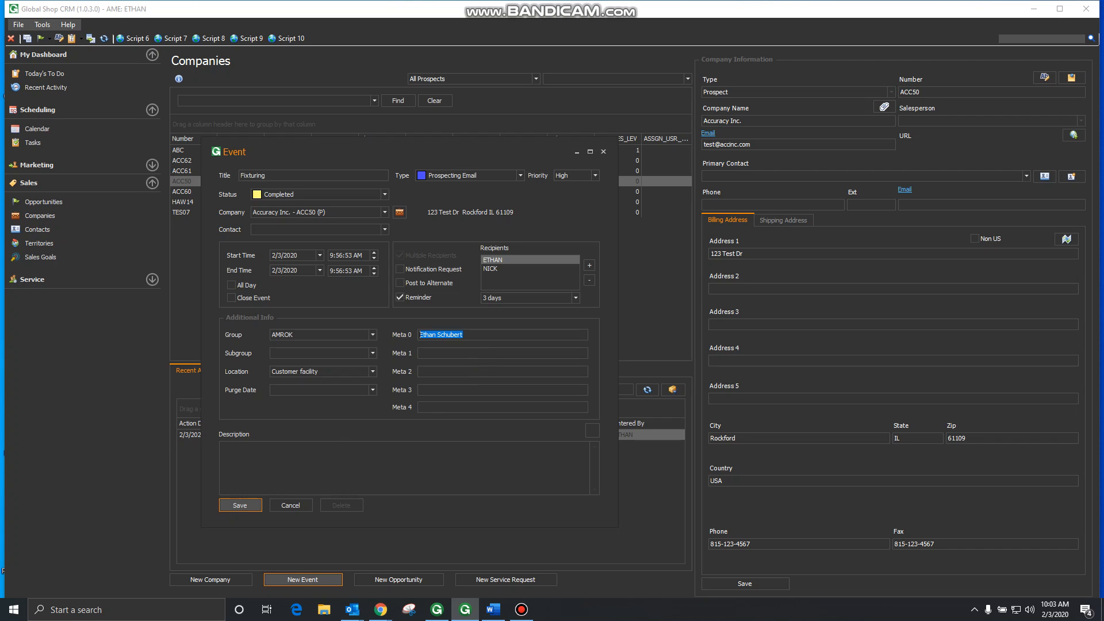
{"action": "left_click", "coordinate": [307, 455]}
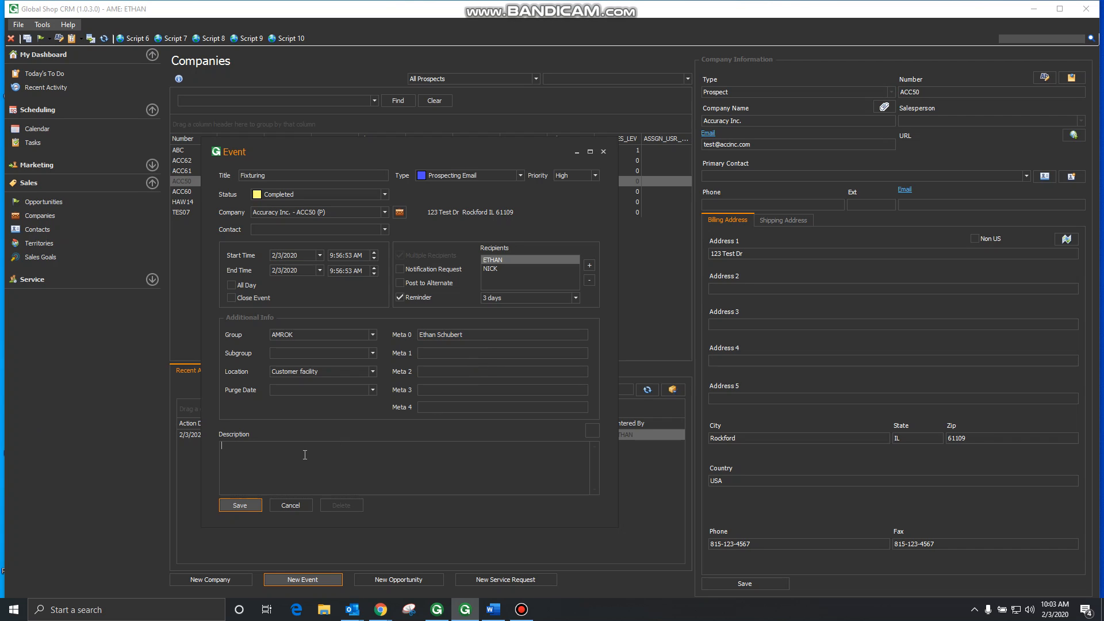